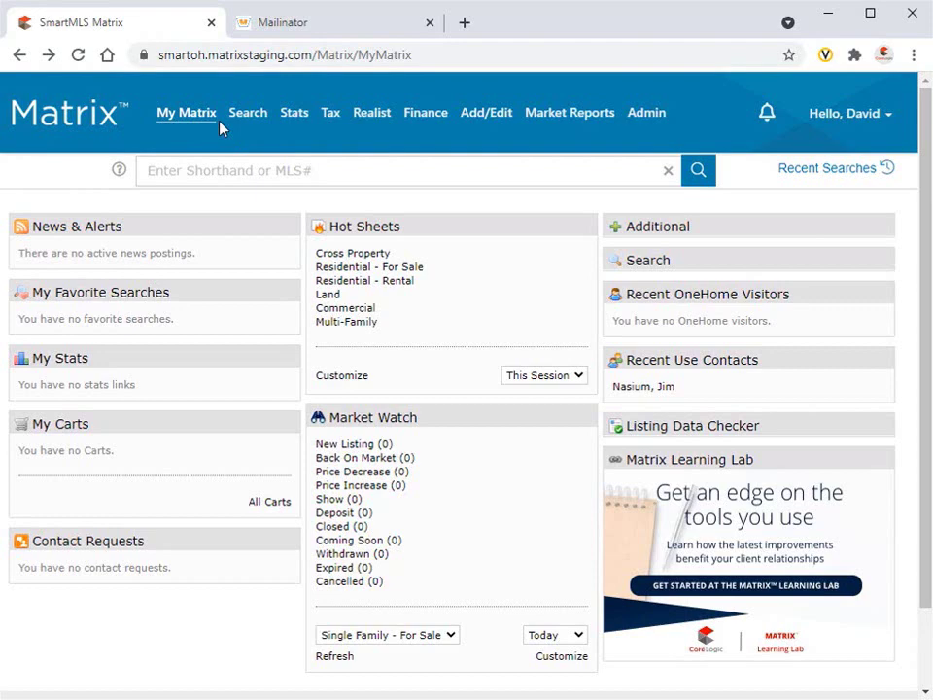
# Open the existing contact's record and send a text message opt-in request to all three of its email addresses
pyautogui.moveTo(188, 120)
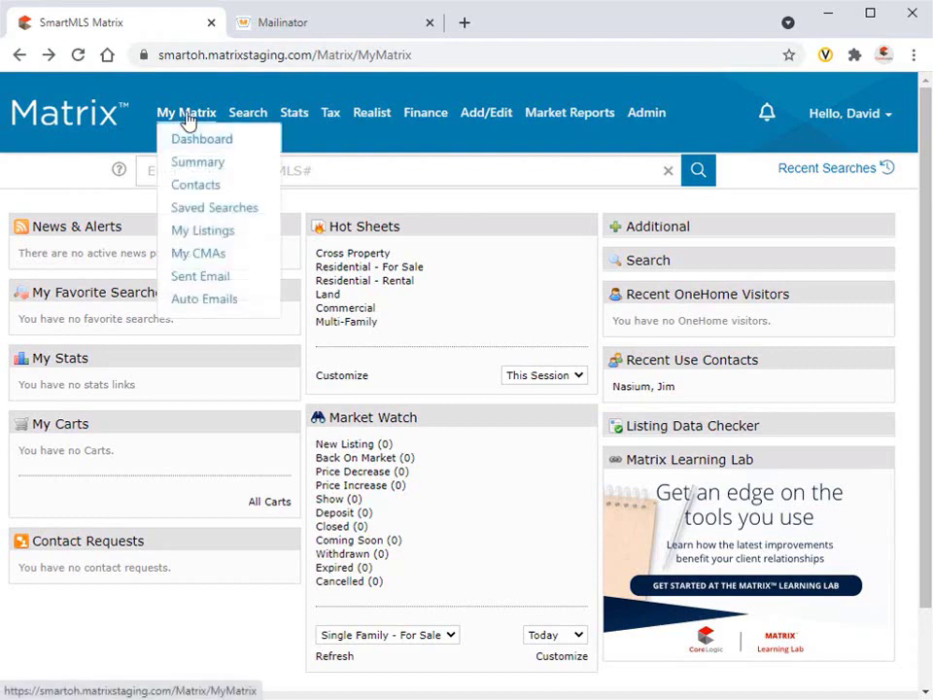
pyautogui.click(201, 188)
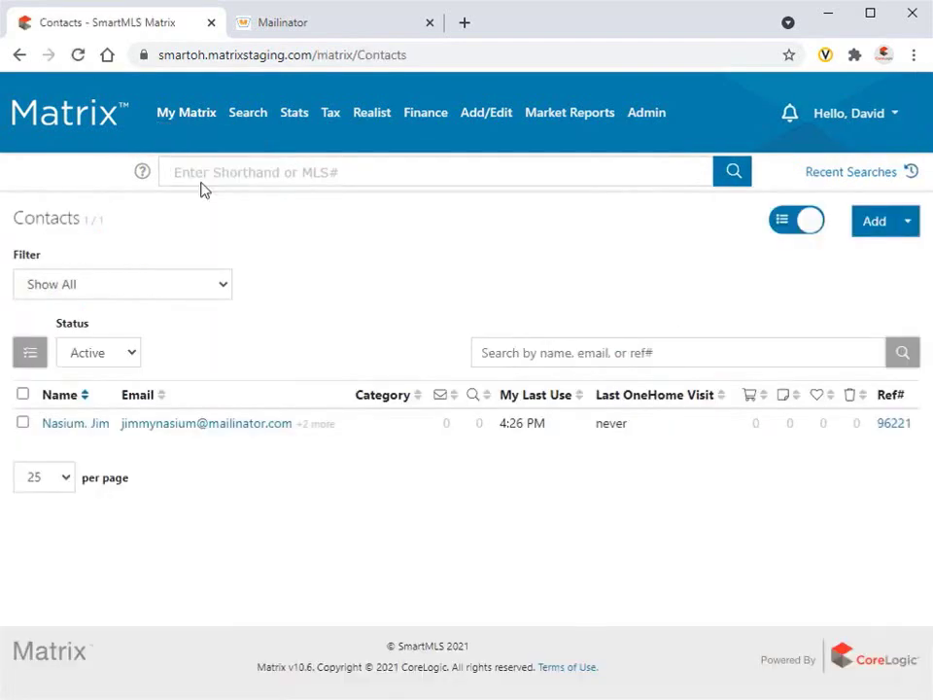
pyautogui.click(82, 423)
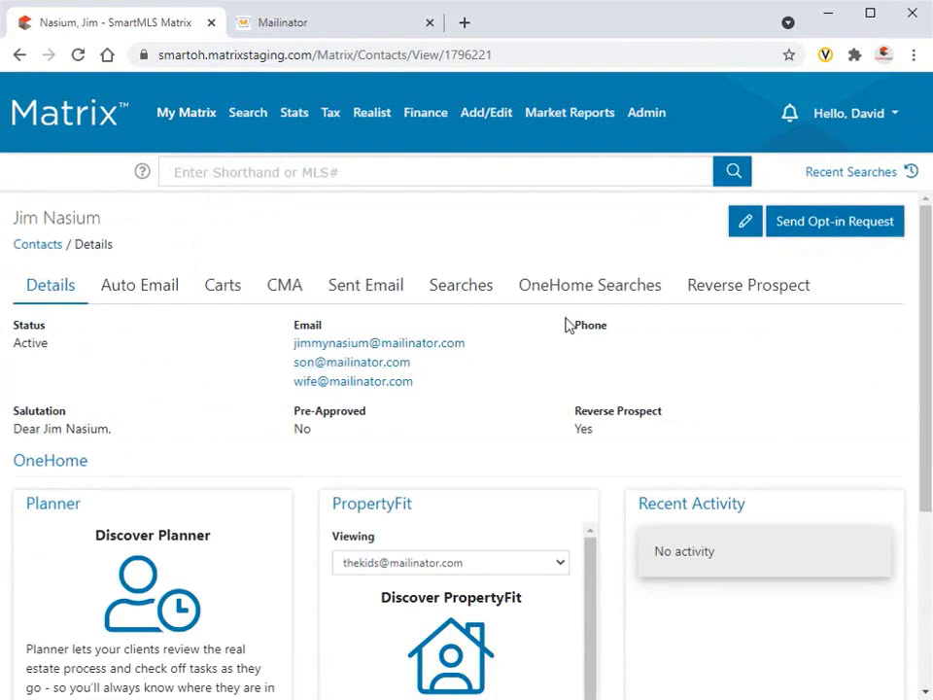
pyautogui.click(816, 239)
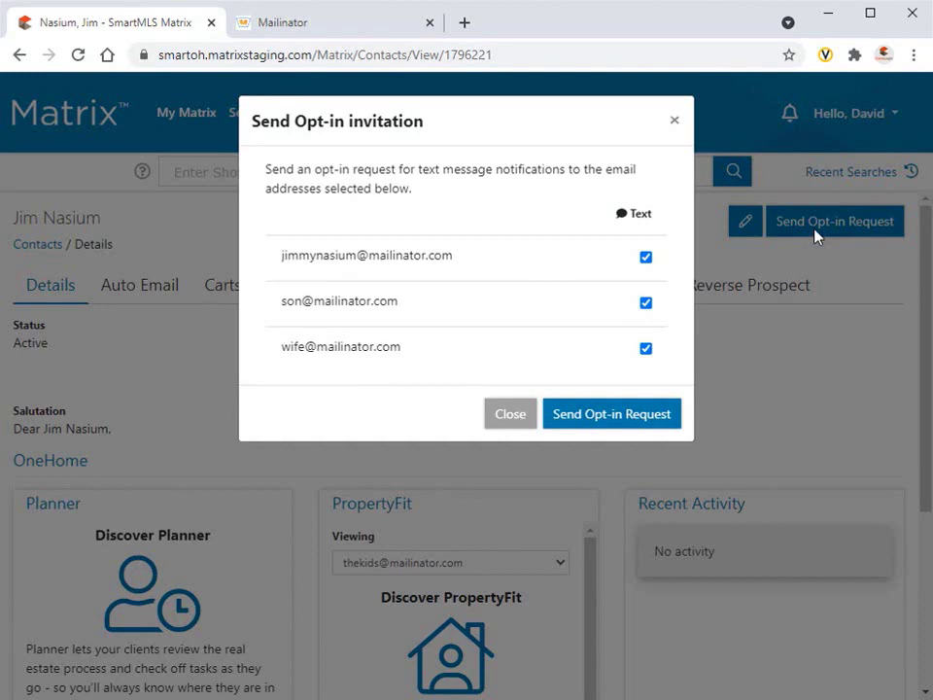
pyautogui.click(593, 419)
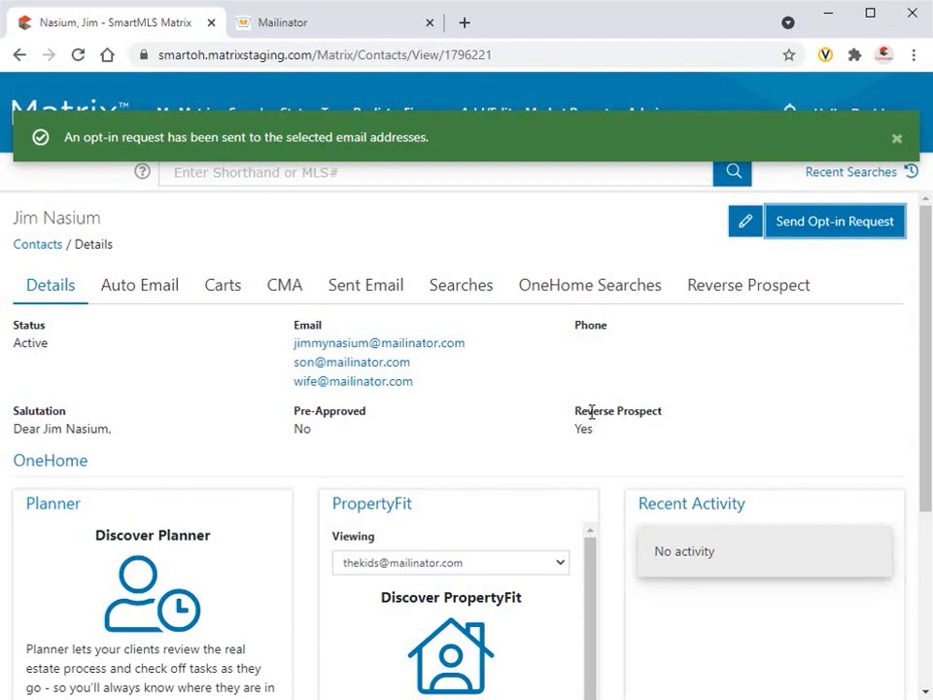
# Switch to the Mailinator inbox, open the "Get Property Alerts by Text Message" email and follow its opt-in link
pyautogui.click(373, 31)
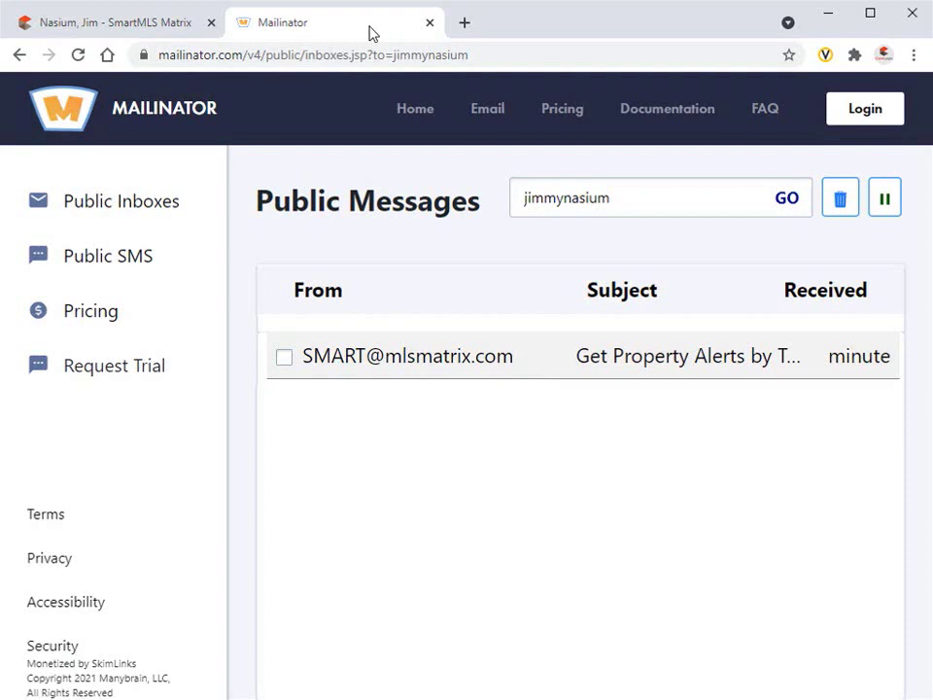
pyautogui.click(542, 361)
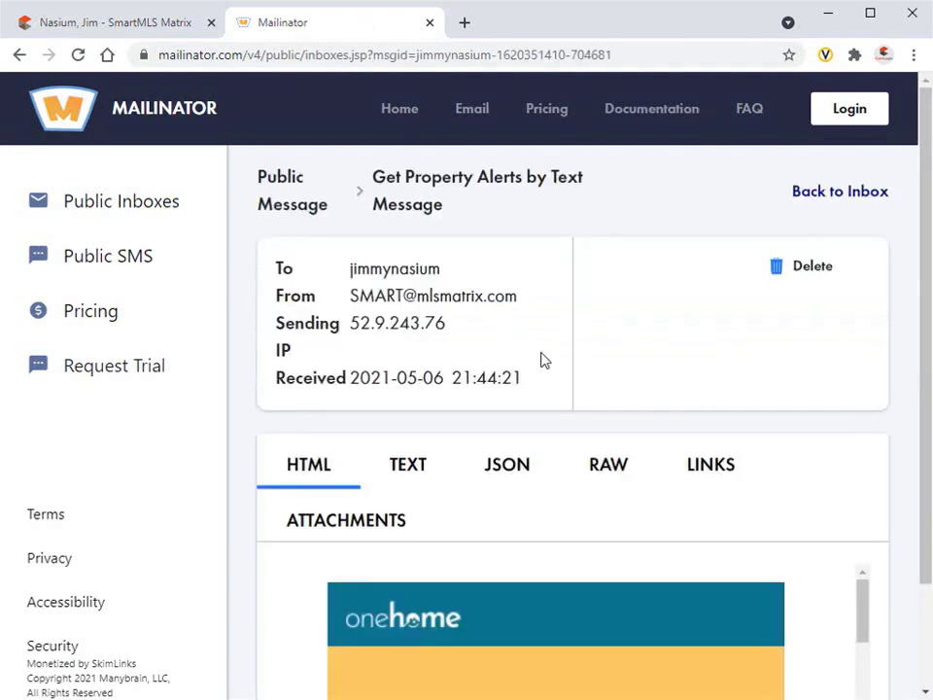
pyautogui.scroll(-2, 577, 456)
pyautogui.moveTo(866, 487); pyautogui.dragTo(854, 563)
pyautogui.click(428, 626)
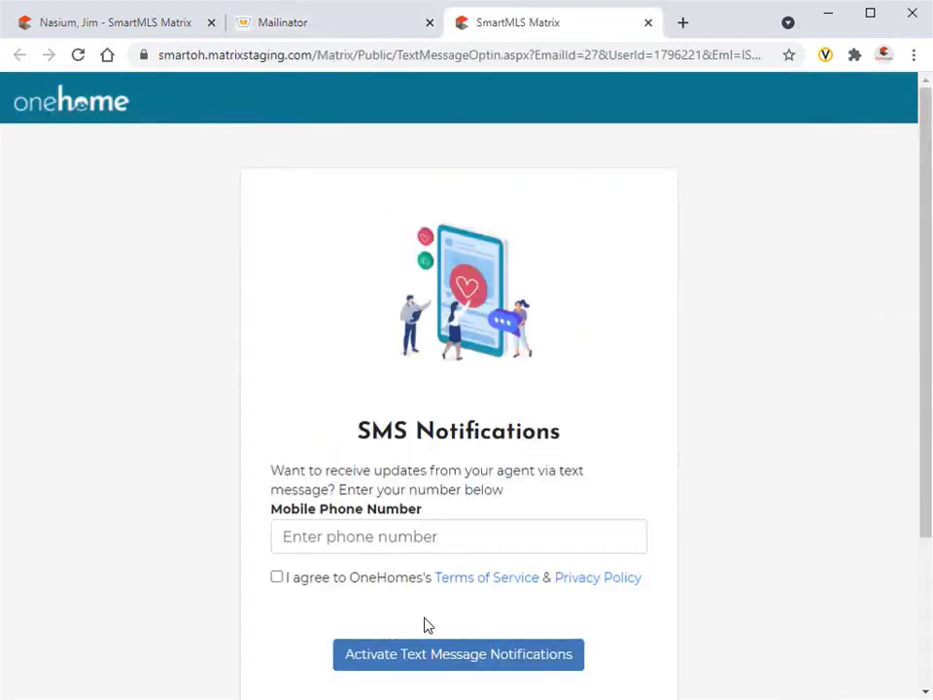
# Enter the mobile phone number, agree to the Terms of Service and Privacy Policy, and activate text message notifications
pyautogui.click(568, 534)
pyautogui.write('5555555555')
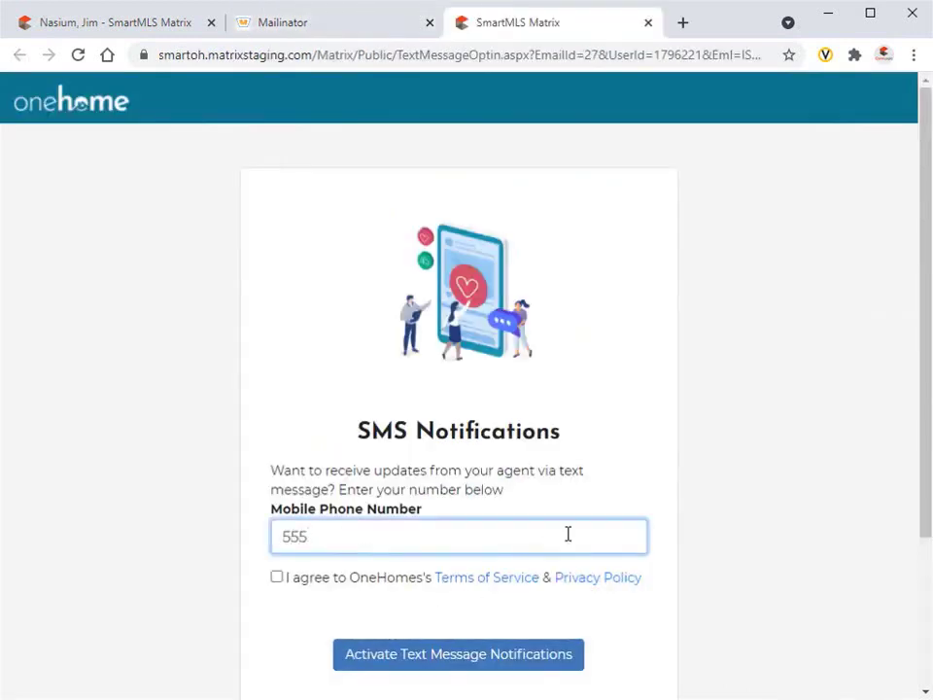
pyautogui.click(323, 579)
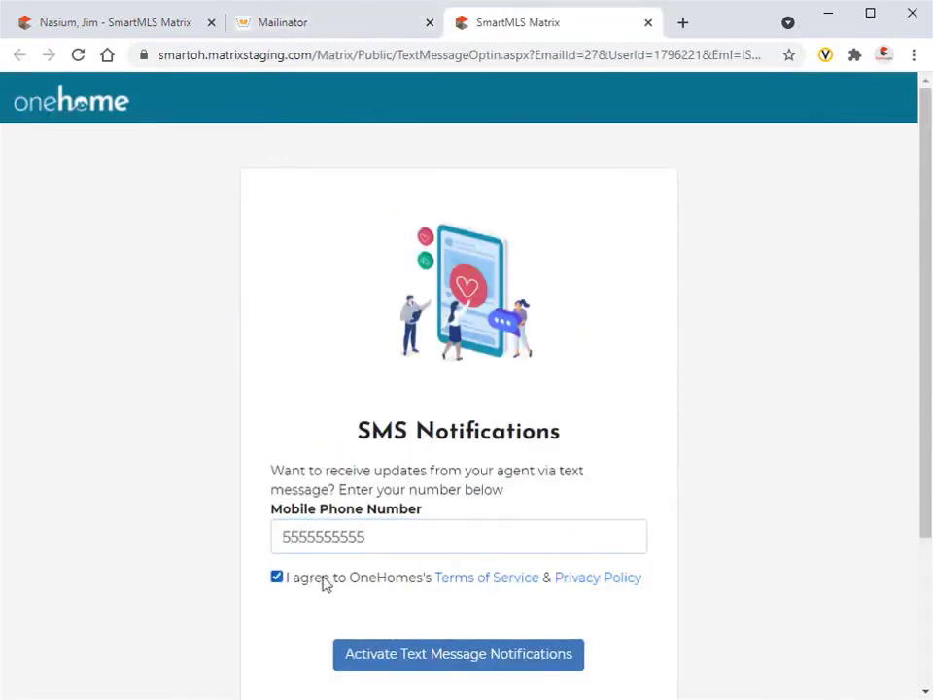
pyautogui.click(461, 663)
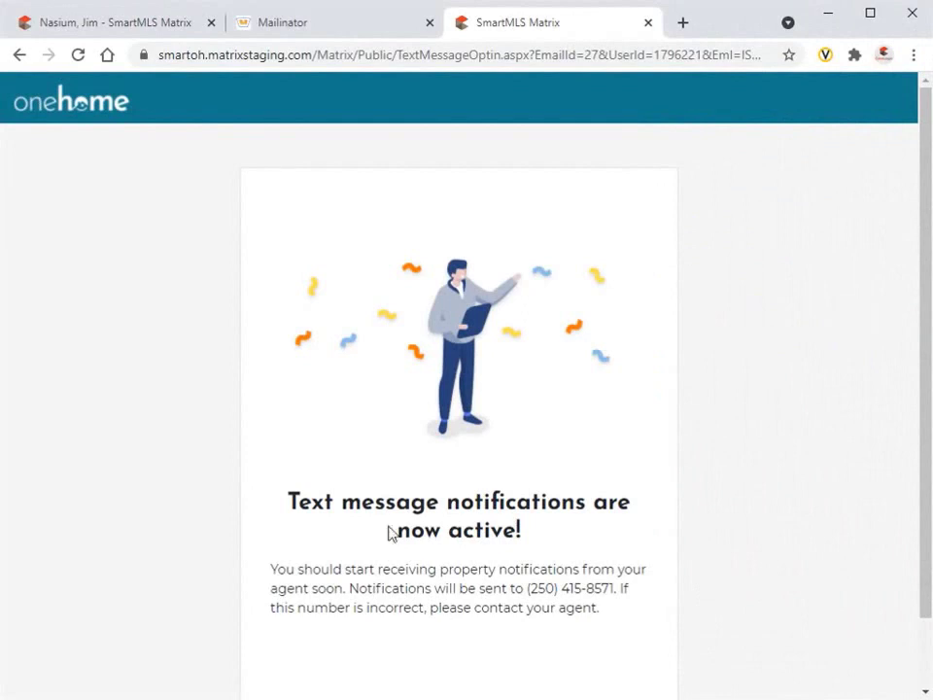
# Return to the contact's page in Matrix, refresh it and check the opt-in date of the phone number
pyautogui.click(139, 25)
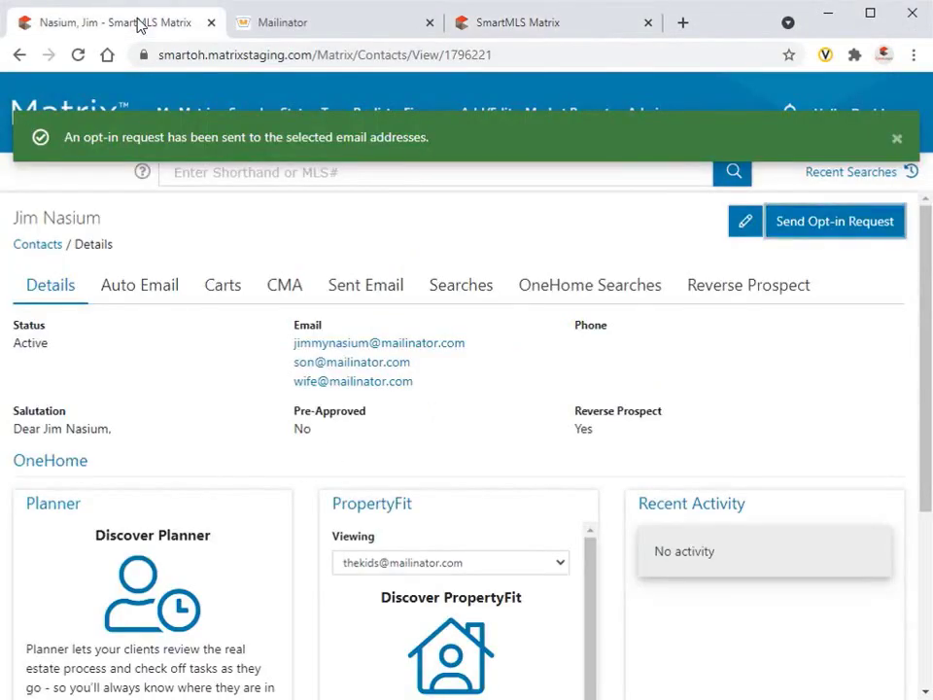
pyautogui.click(80, 55)
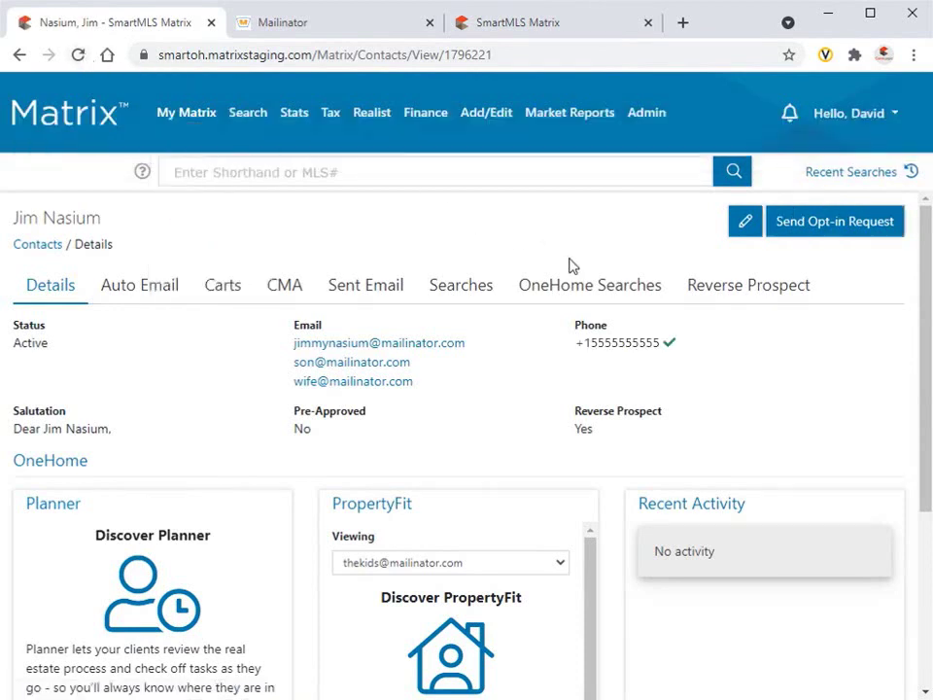
pyautogui.moveTo(669, 343)
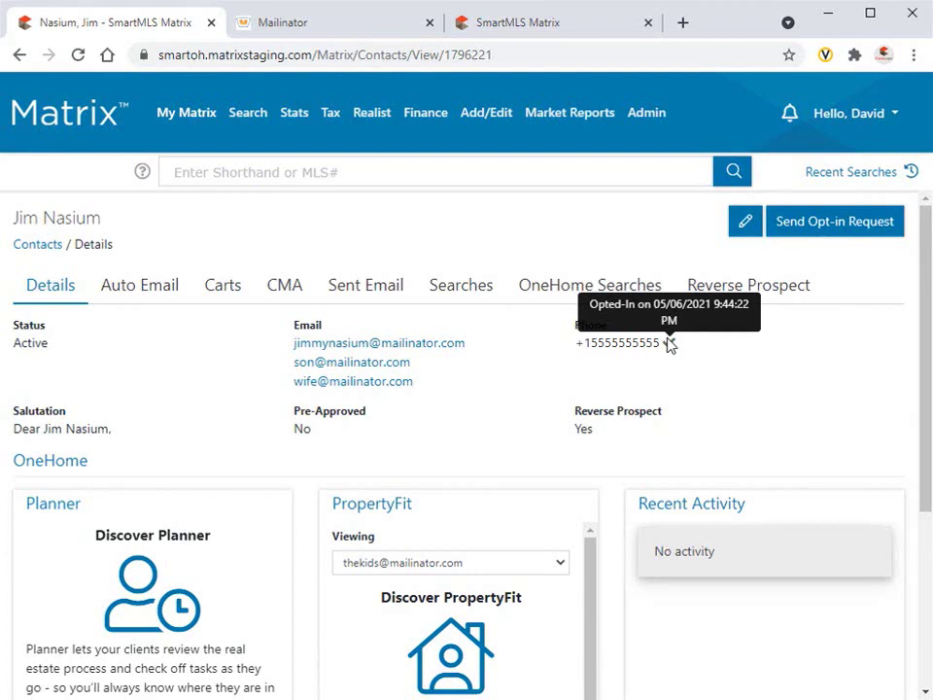
pyautogui.click(876, 181)
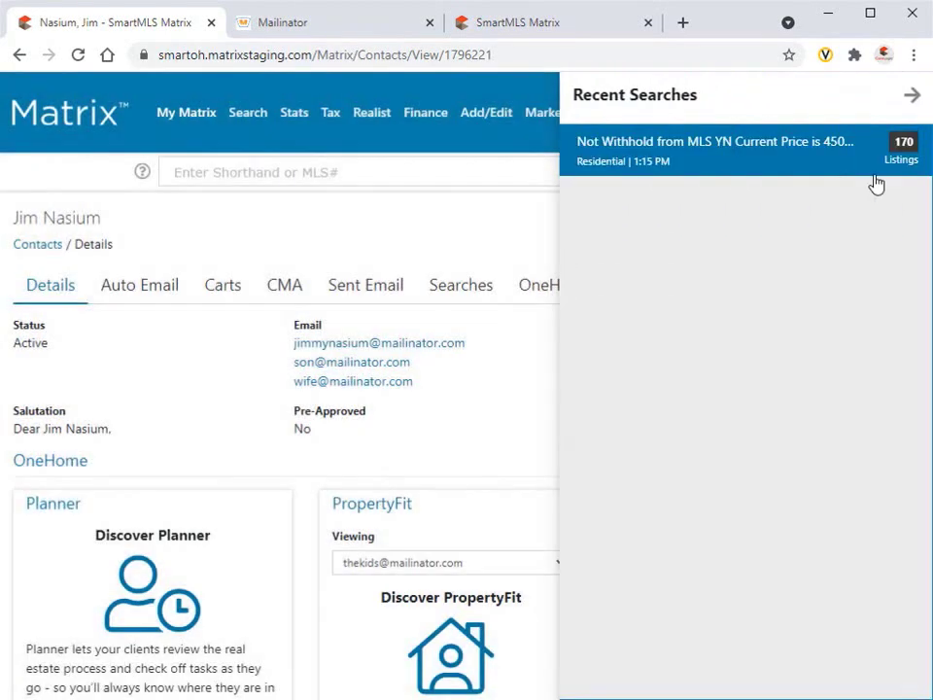
pyautogui.click(873, 172)
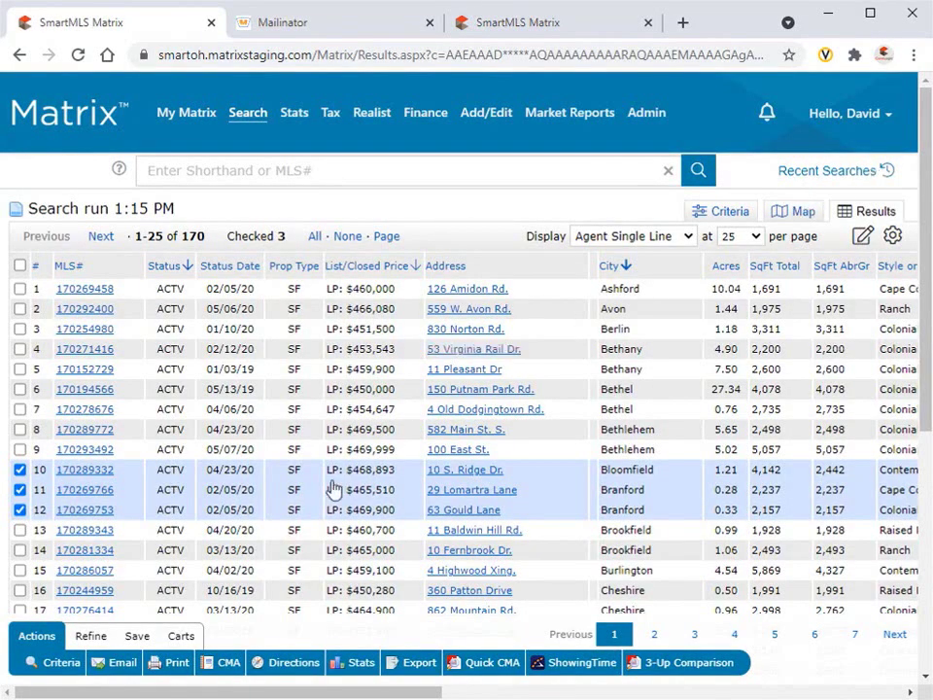
pyautogui.click(121, 664)
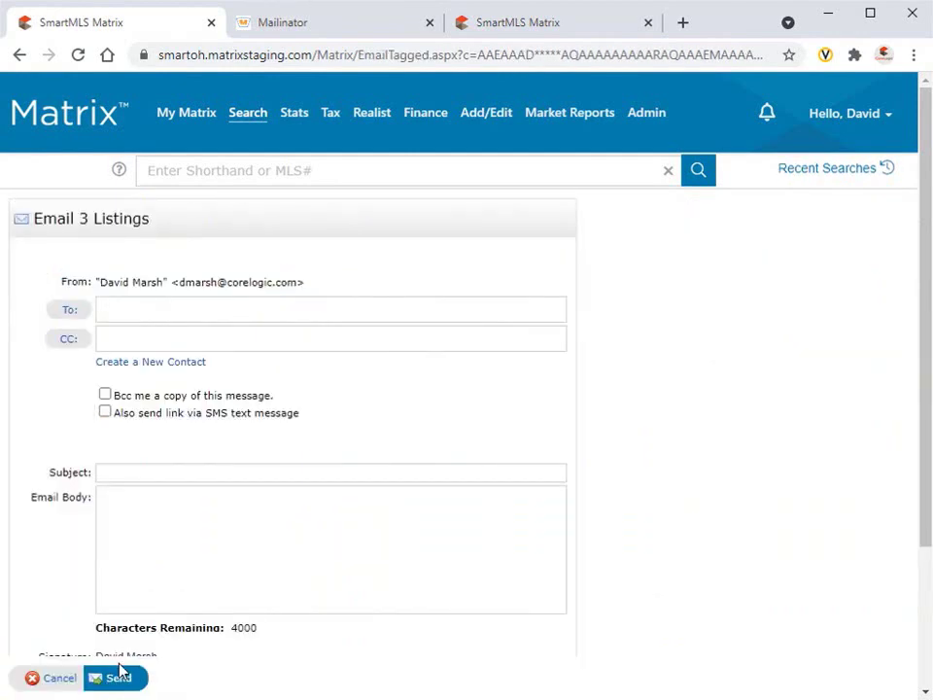
# Add the existing contact as the To recipient of the listings email
pyautogui.click(69, 314)
pyautogui.doubleClick(309, 238)
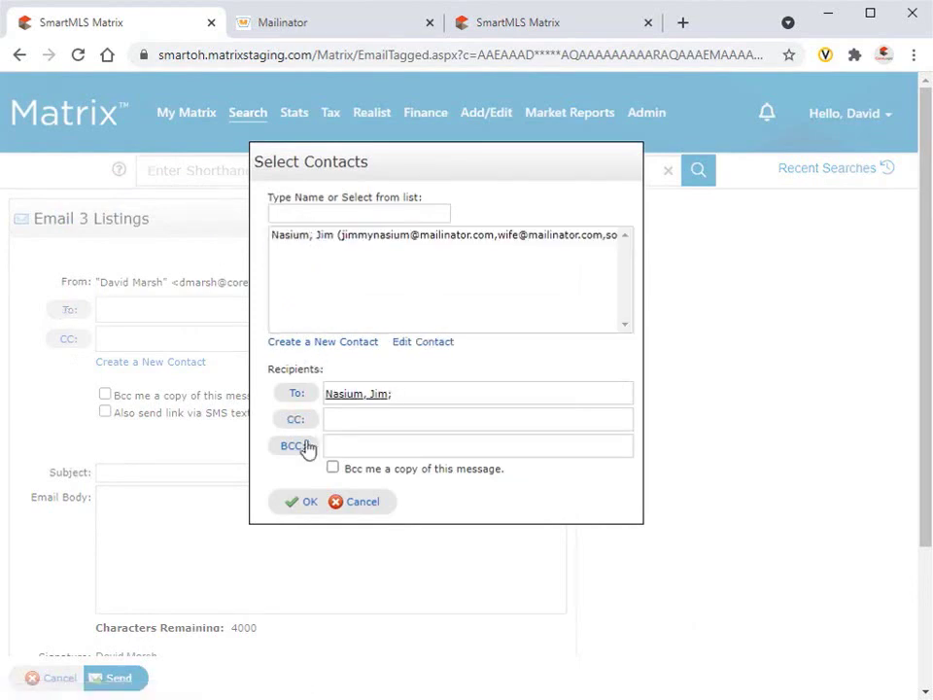
pyautogui.click(309, 502)
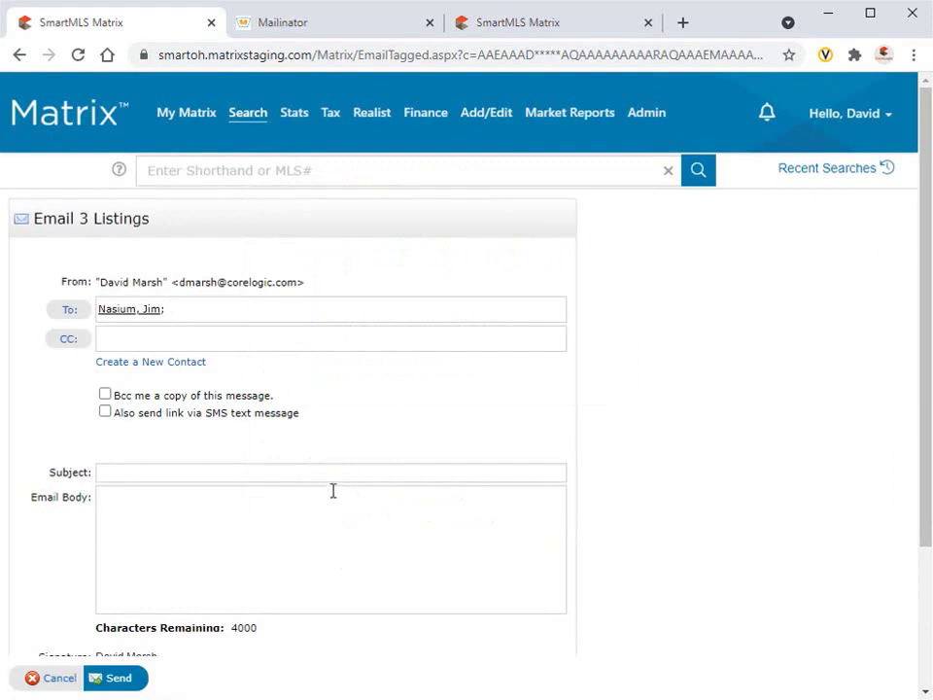
# Set the subject to "Check these out", also send the link via SMS text message, and send the email
pyautogui.click(353, 473)
pyautogui.click(194, 508)
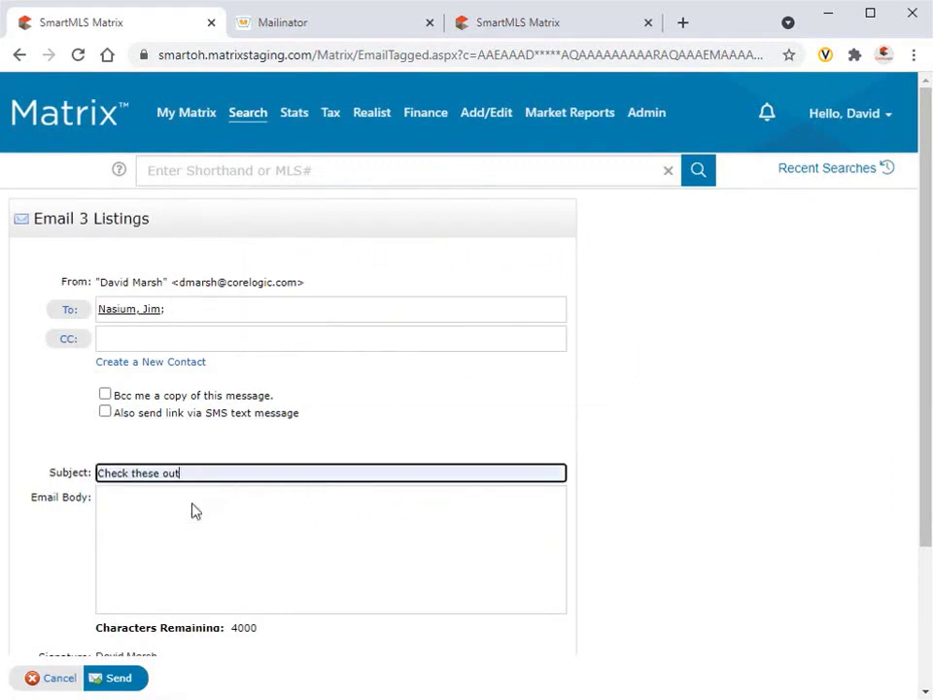
pyautogui.click(165, 420)
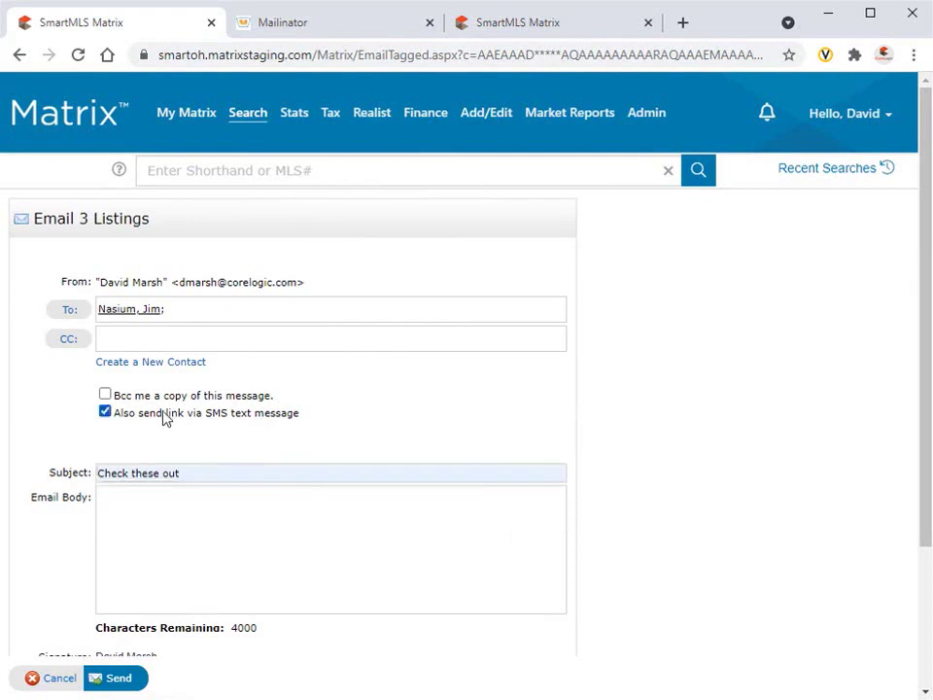
pyautogui.click(123, 679)
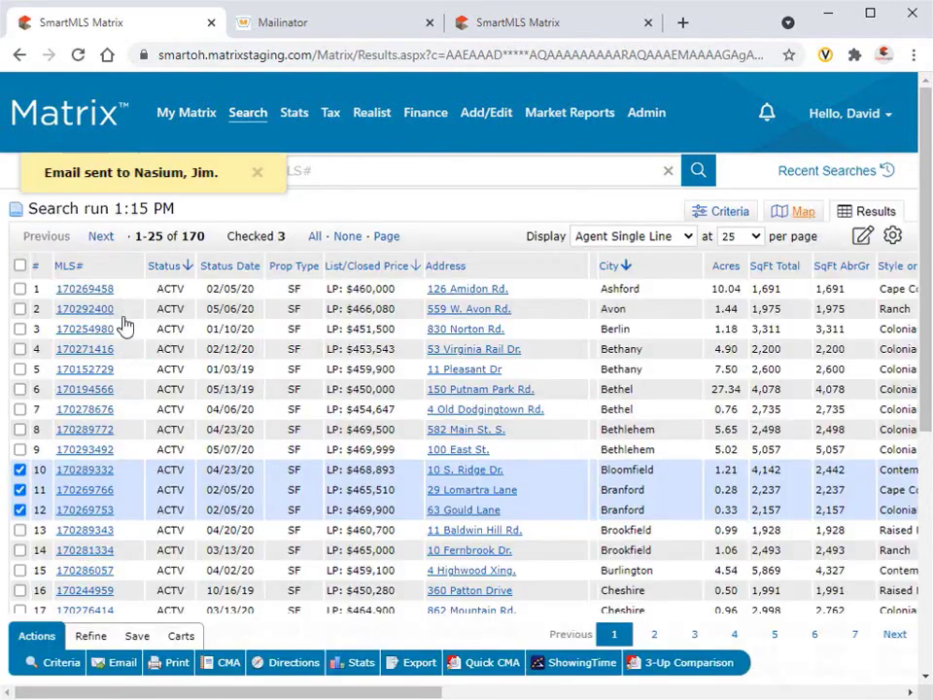
# Open the contact's details from the contacts list to review the phone numbers and their opt-in marks
pyautogui.moveTo(191, 121)
pyautogui.click(181, 187)
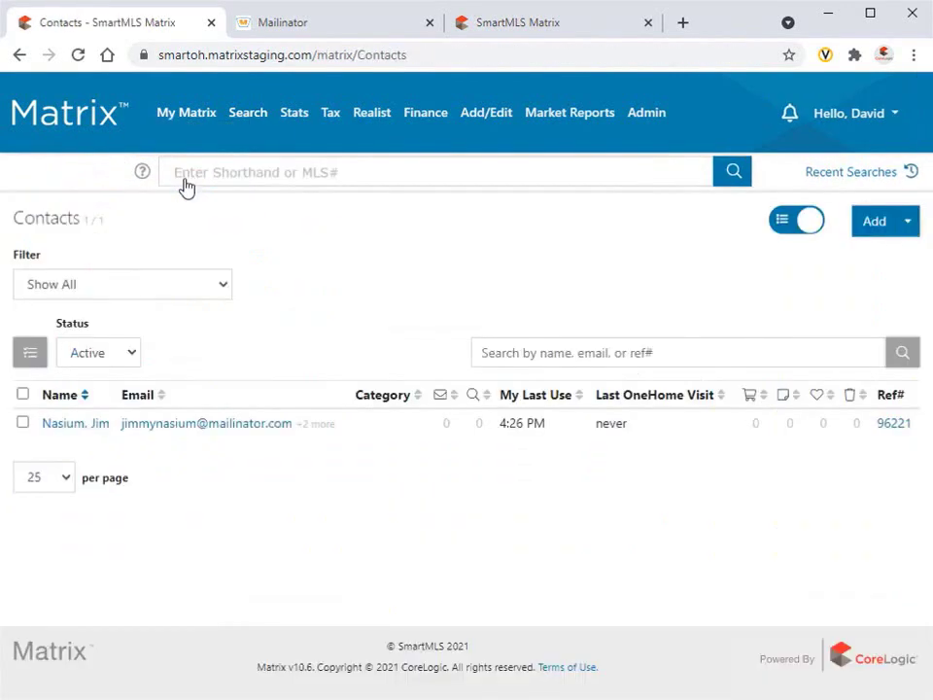
pyautogui.click(76, 424)
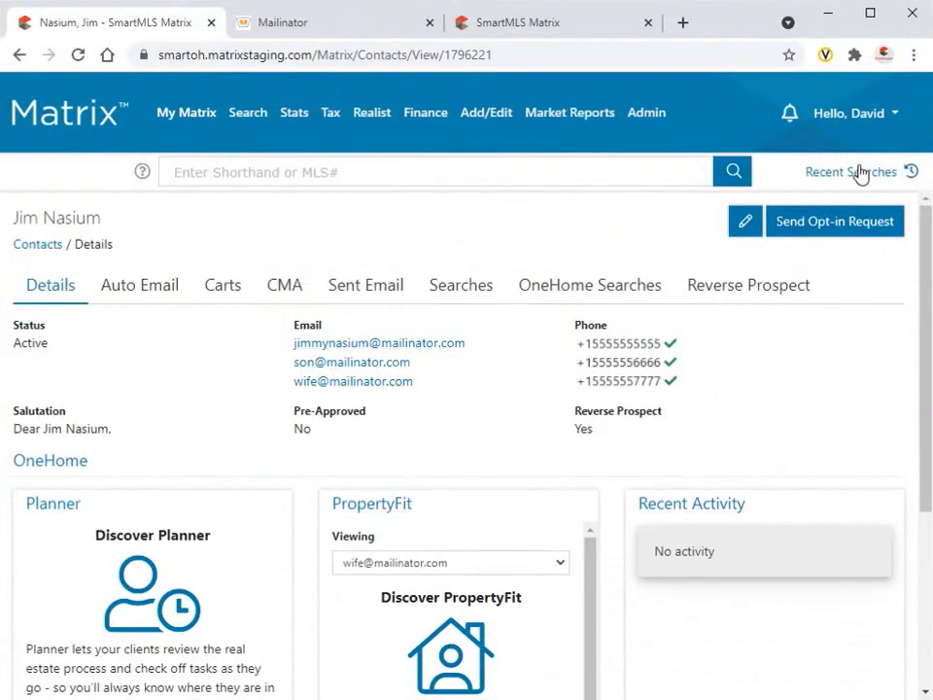
# Reopen the recent Residential search and start a new auto email from its results
pyautogui.click(862, 172)
pyautogui.click(860, 173)
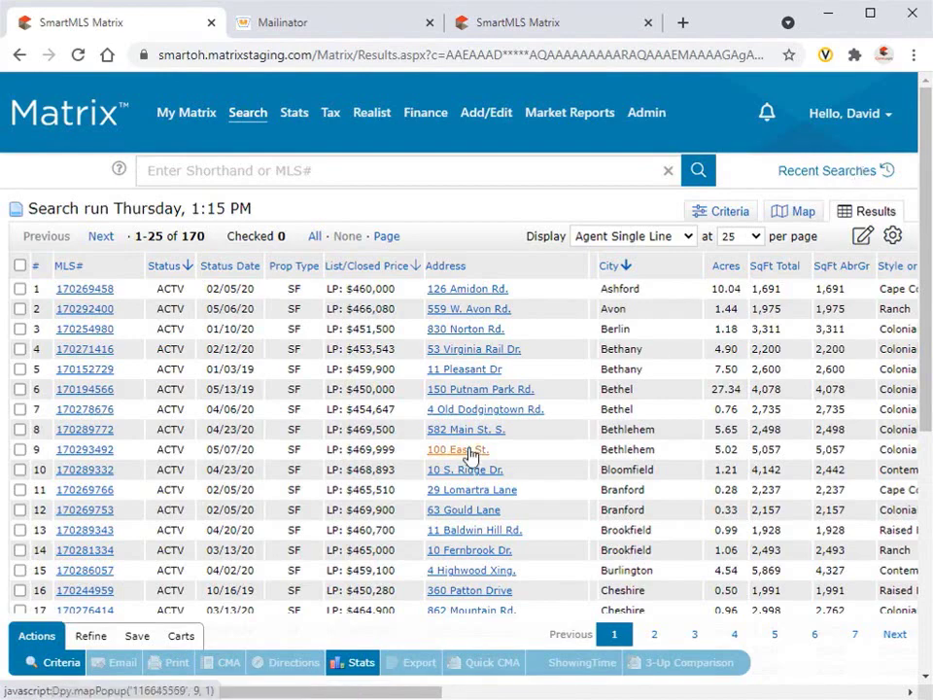
pyautogui.click(142, 641)
pyautogui.click(180, 662)
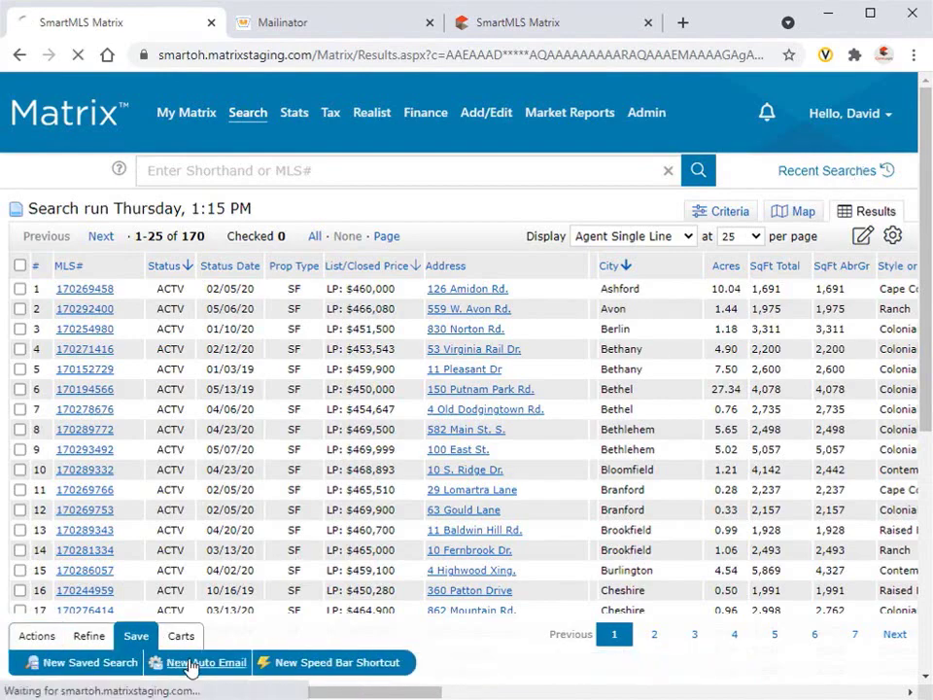
# Select the existing contact as the auto email's recipient and set the subject to "Check out these listings!"
pyautogui.click(179, 282)
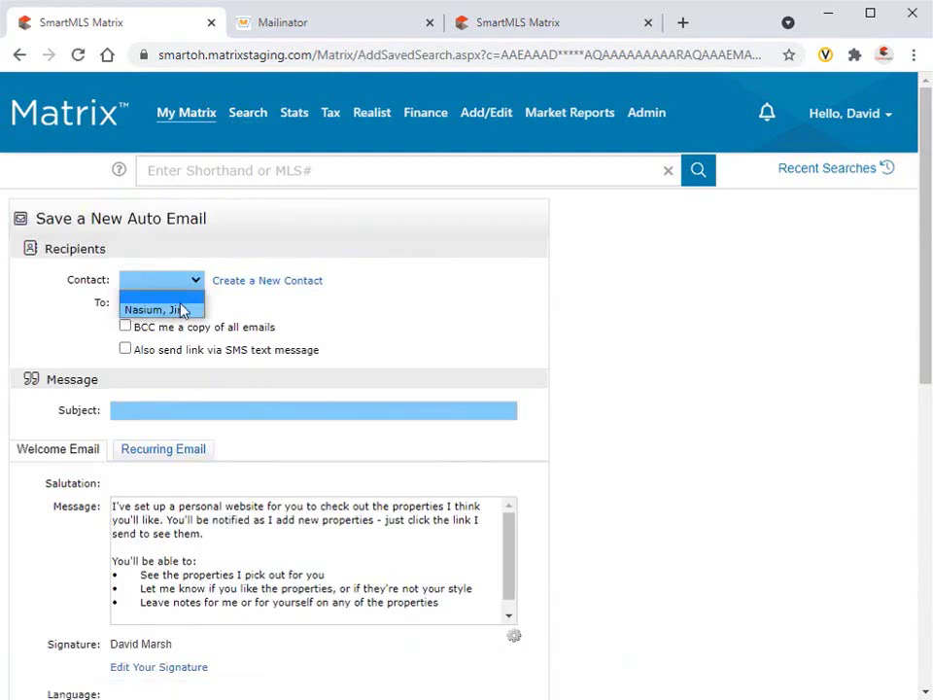
pyautogui.click(179, 309)
pyautogui.click(406, 404)
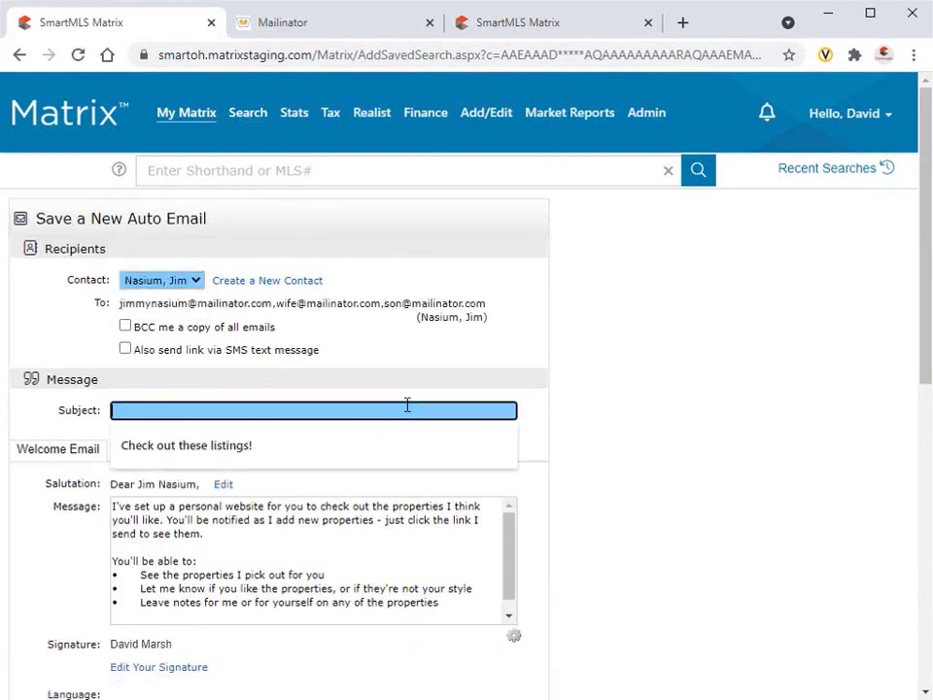
pyautogui.click(396, 443)
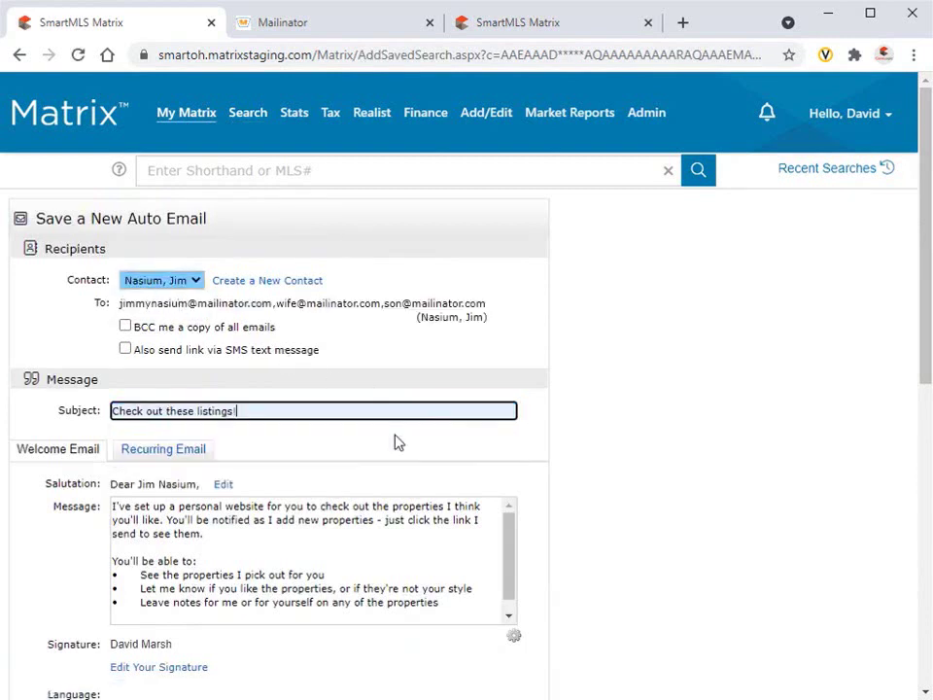
# Enable also sending the link via SMS text message and save the auto email with its daily AM schedule
pyautogui.click(126, 349)
pyautogui.scroll(-7, 126, 353)
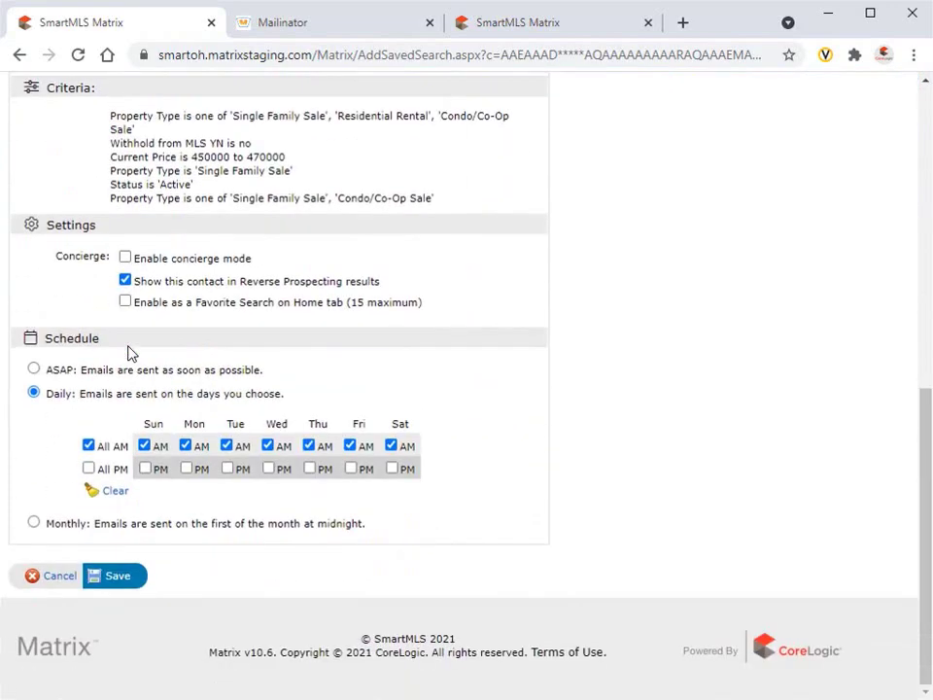
pyautogui.click(119, 577)
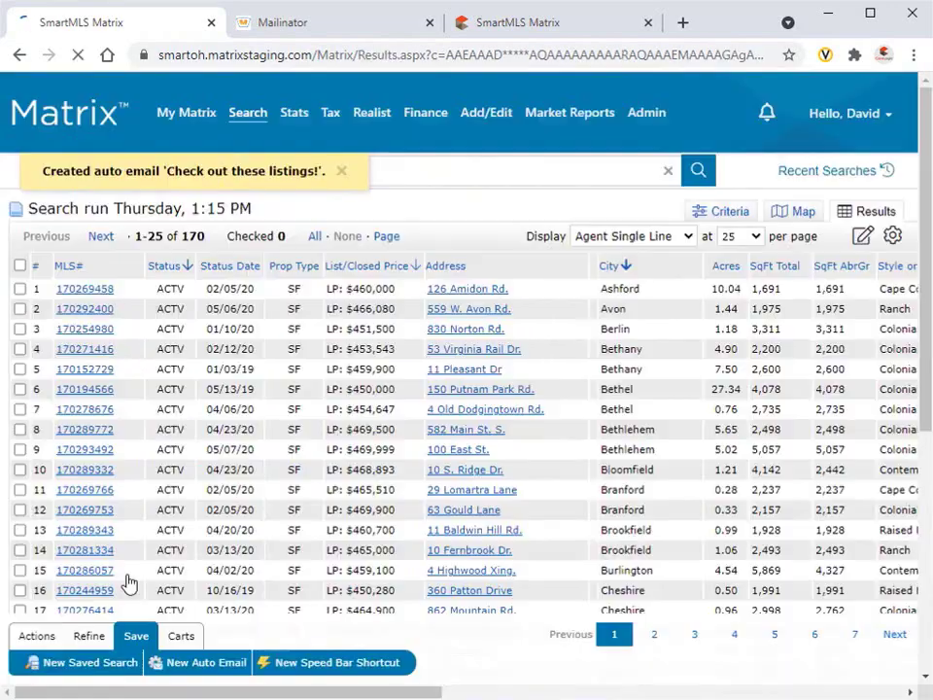